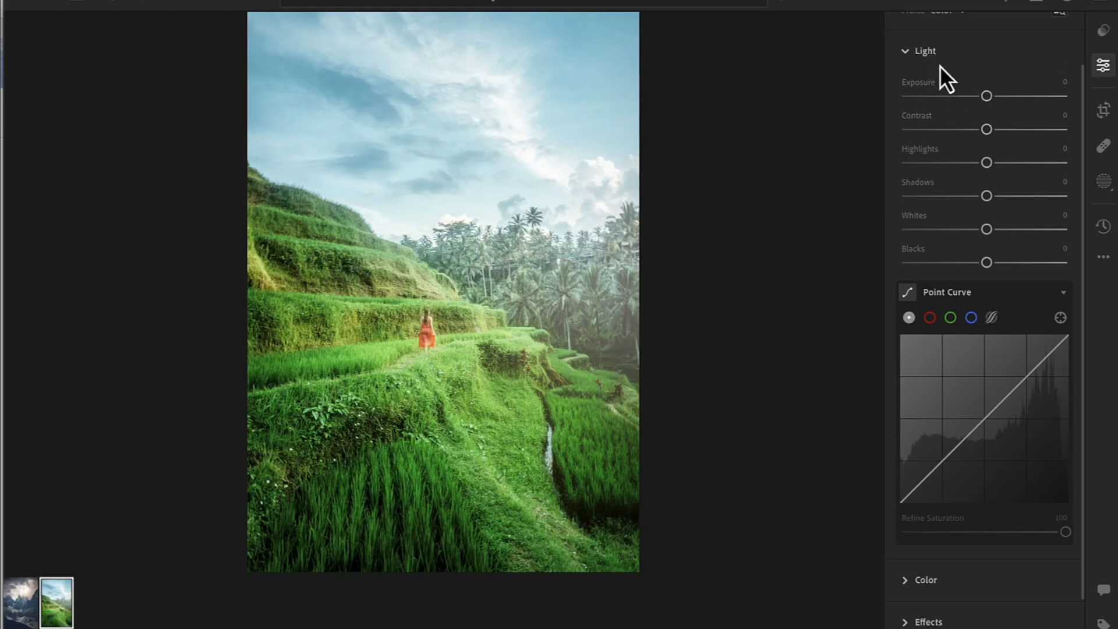
Step: Expand the Light section, view the parametric tone curve, and return to the master point curve
left_click(907, 118)
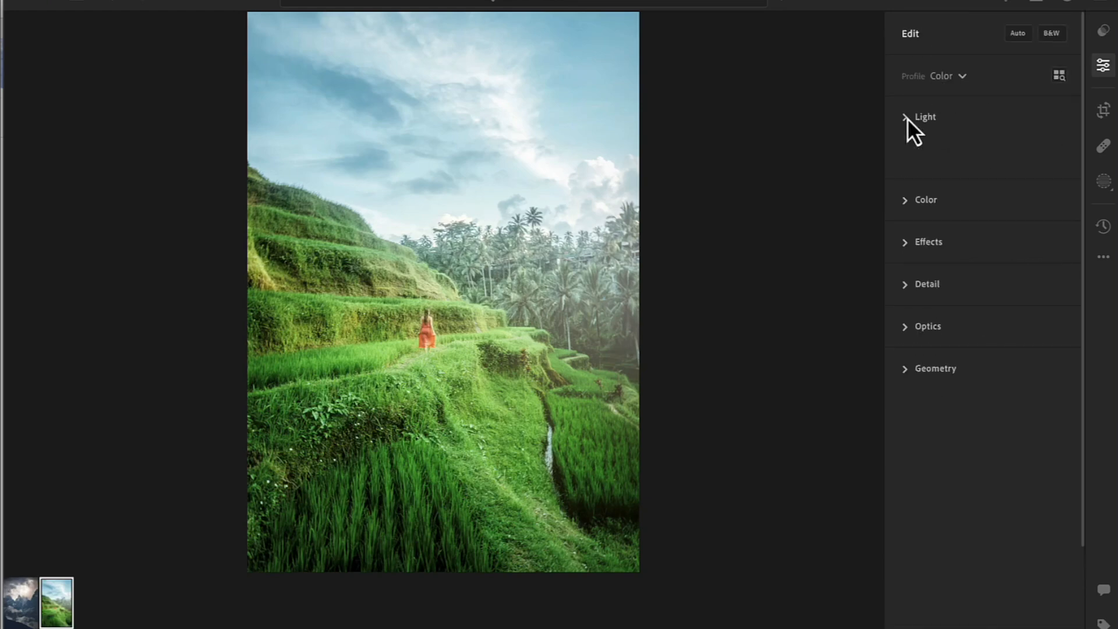
left_click(908, 117)
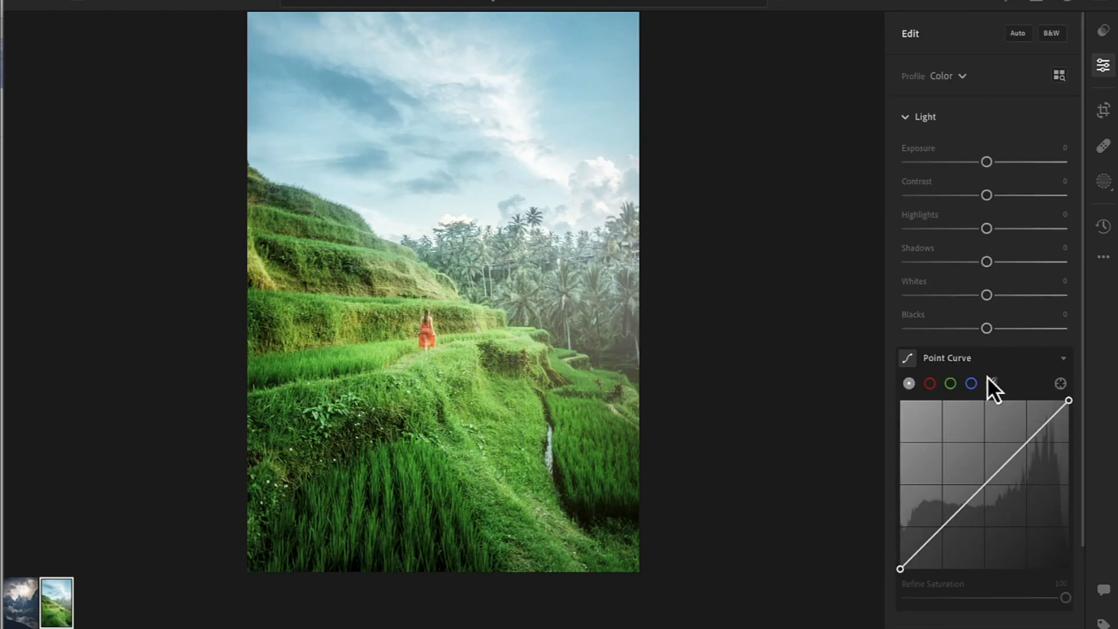
left_click(906, 118)
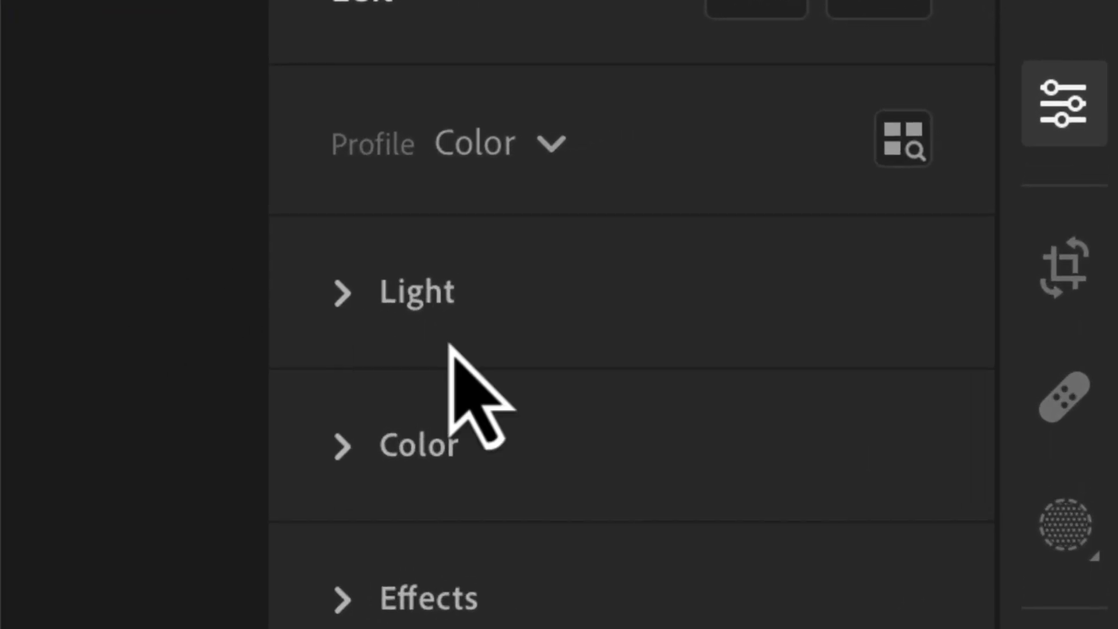
left_click(696, 193)
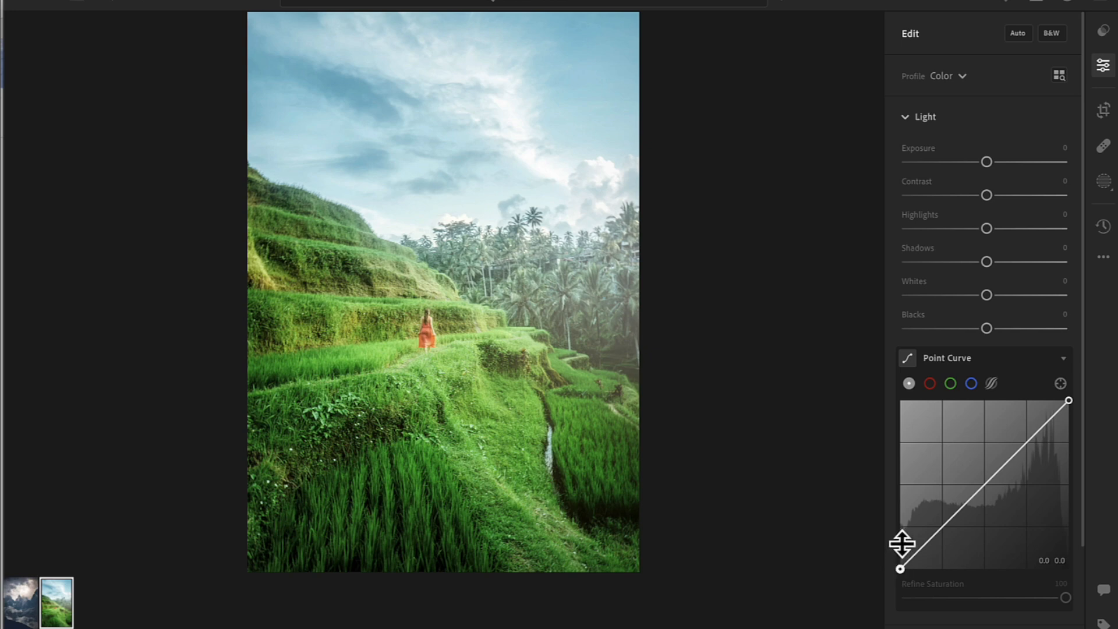
left_click(994, 383)
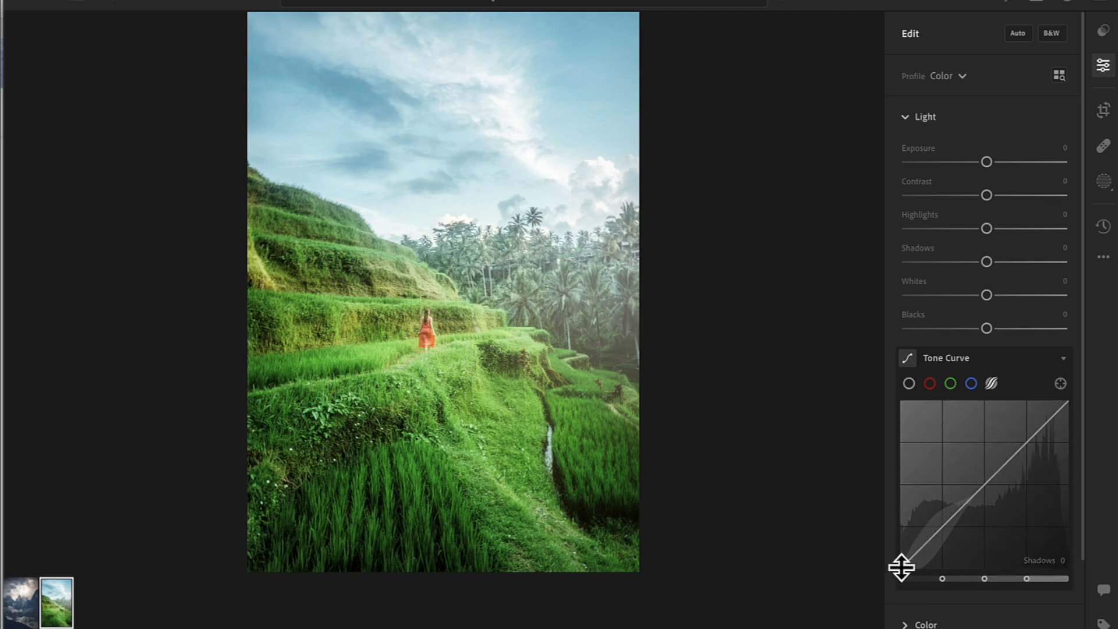
left_click(910, 383)
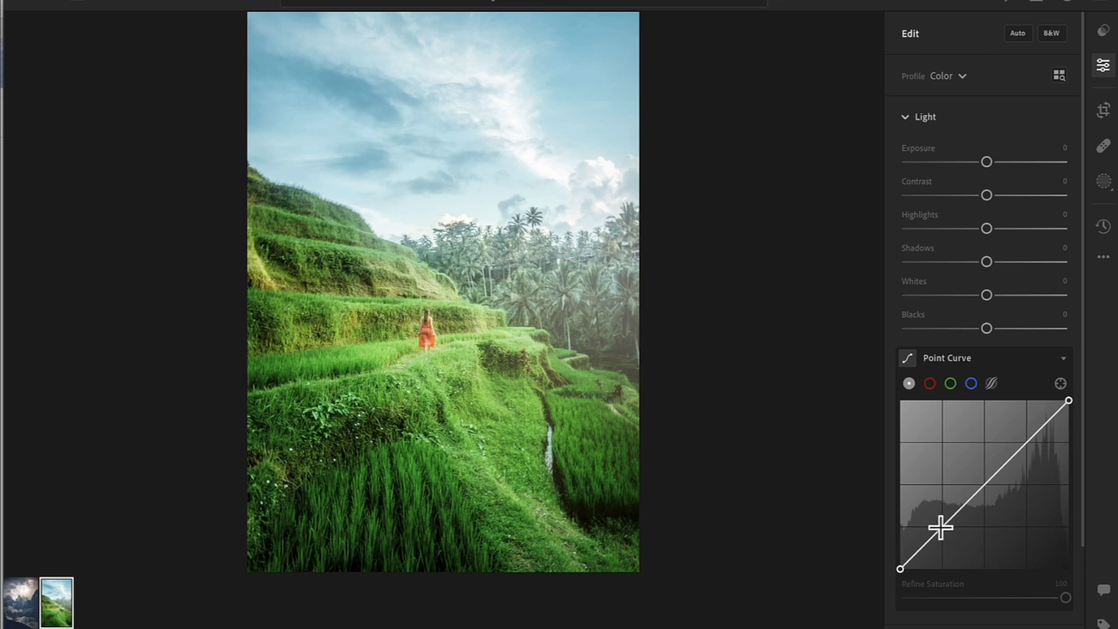
Step: Try darkening the shadows by adding a lower point to the master curve at about 12.9, 7.1, and remove that point
left_click(919, 550)
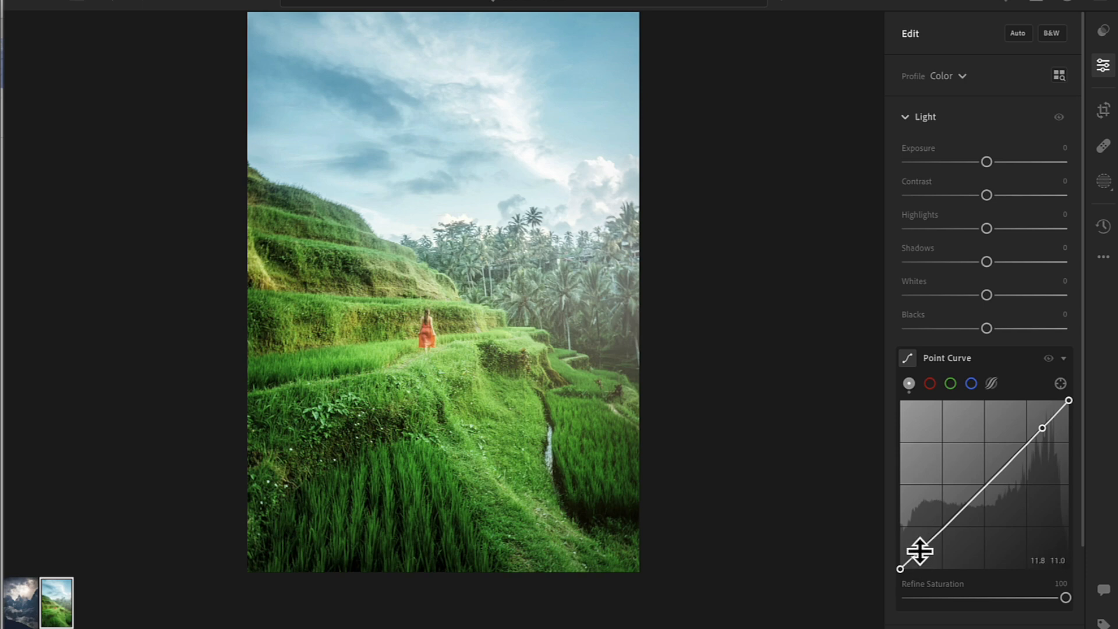
mouse_move(921, 554)
left_mouse_down()
mouse_move(921, 522)
mouse_move(922, 558)
left_mouse_up()
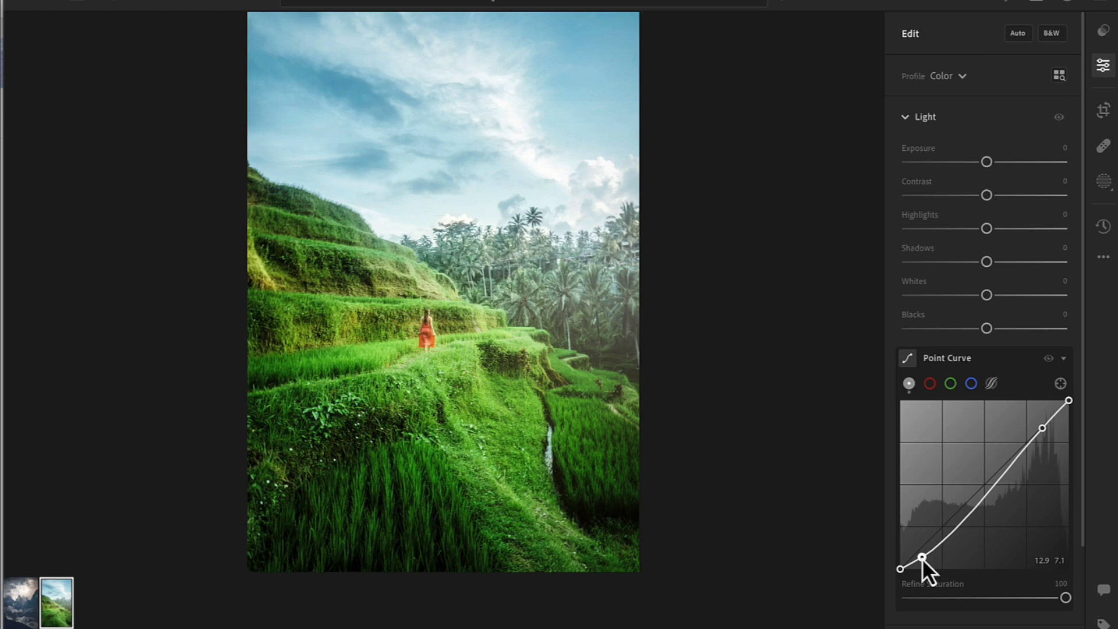
double_click(921, 558)
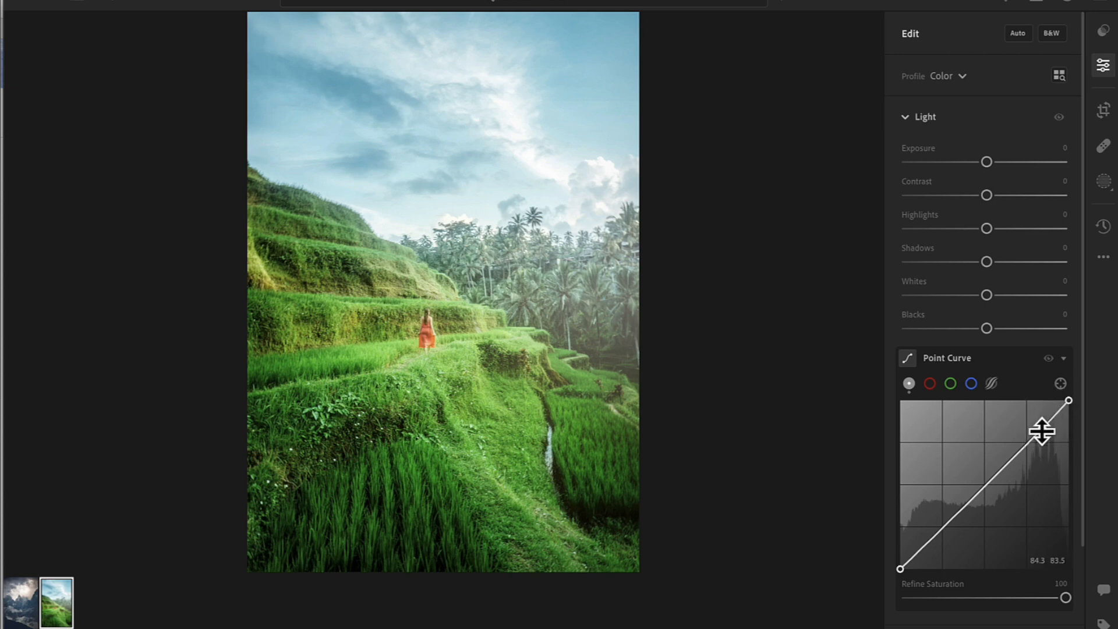
Step: Try raising the master curve's highlight point to about 84.3, 96.5 and lowering it to about 89.4, 78.4, and remove it
left_click_drag(1044, 431, 1043, 407)
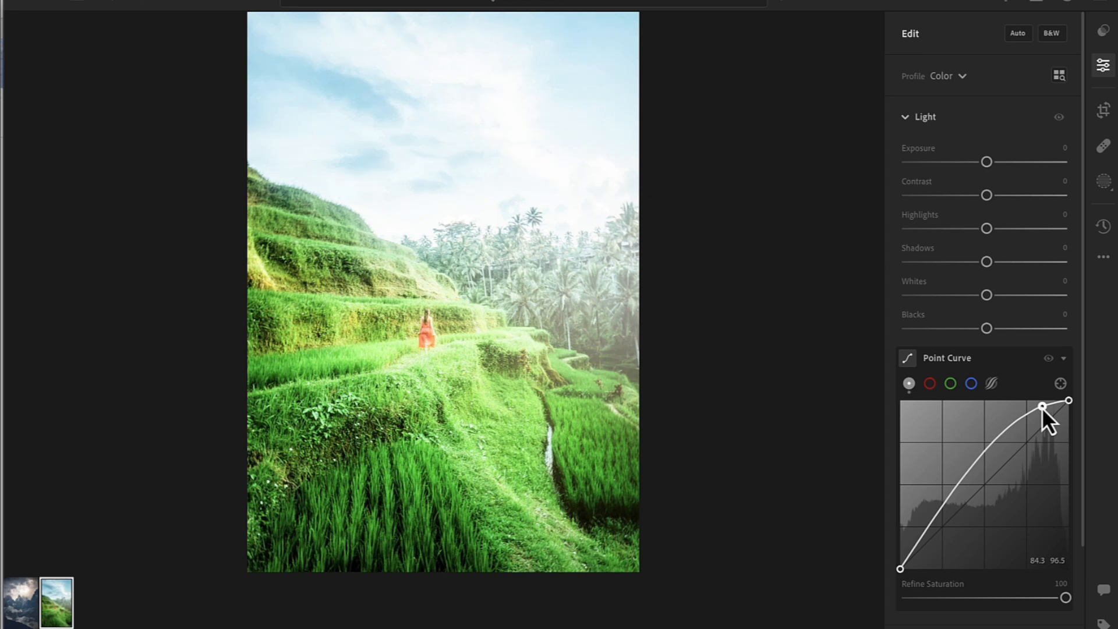
left_click_drag(1043, 407, 1052, 438)
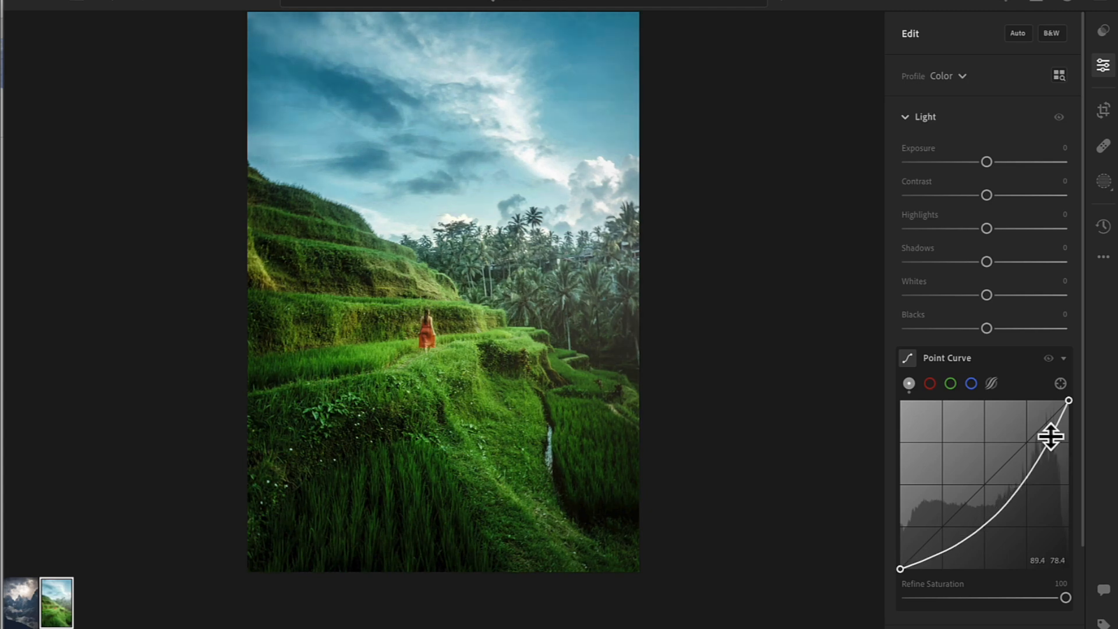
double_click(1050, 436)
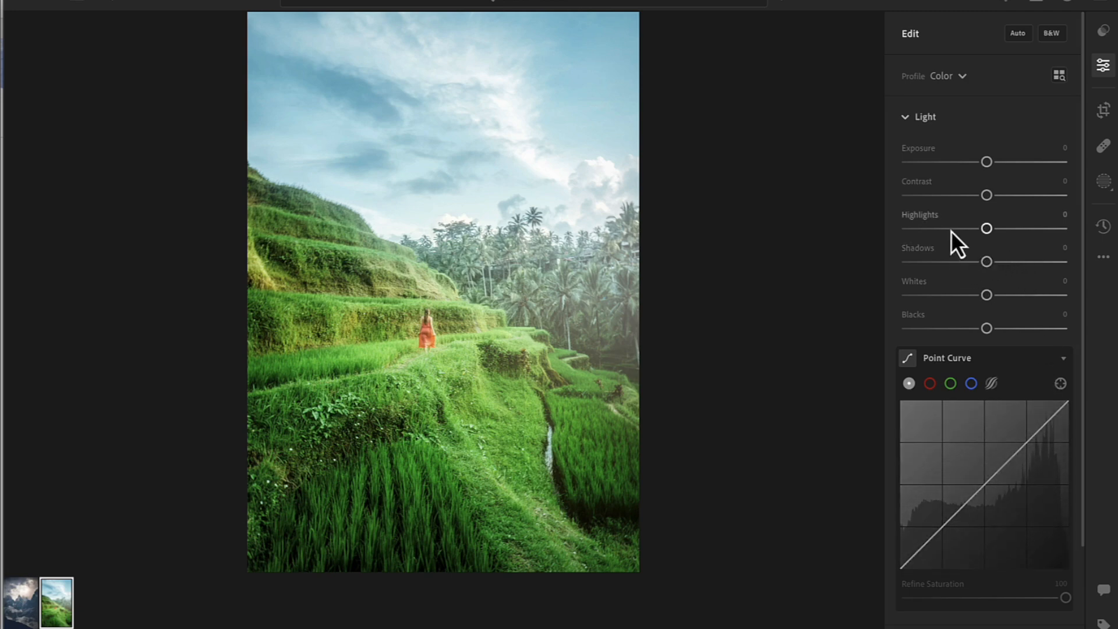
Step: Add three points along the lower half of the master curve, from the blacks up to the lower midtones
left_click(911, 559)
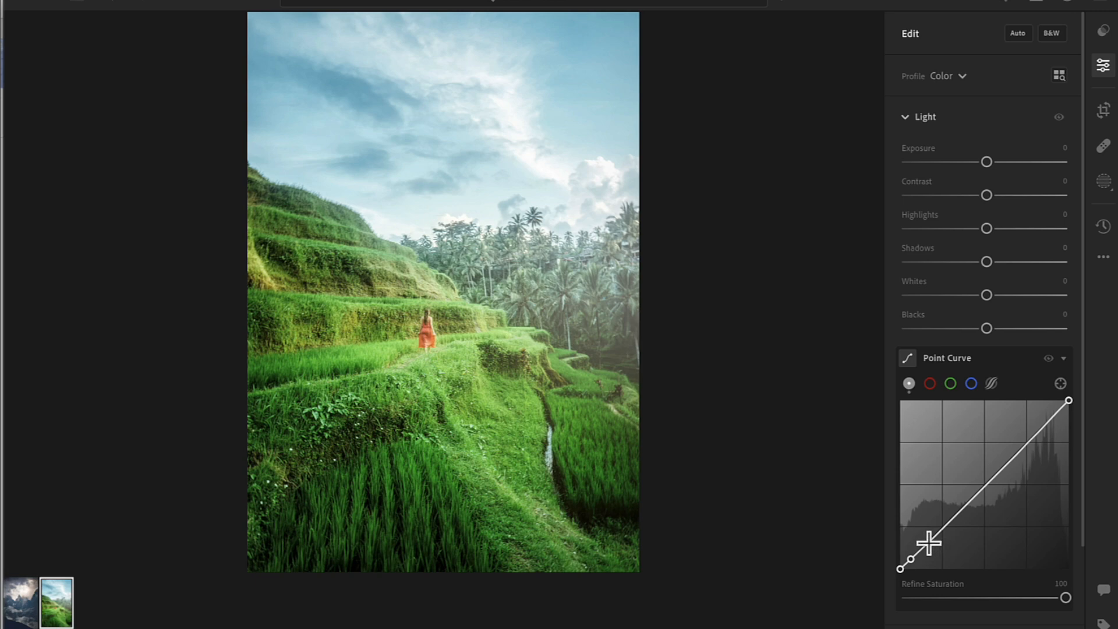
left_click(928, 543)
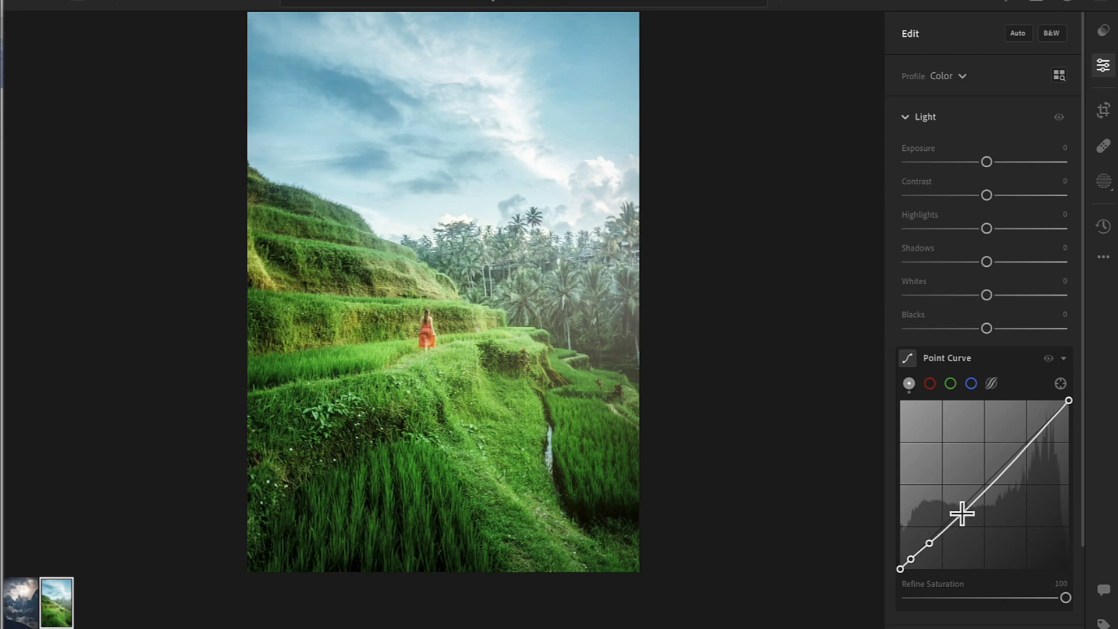
left_click(962, 514)
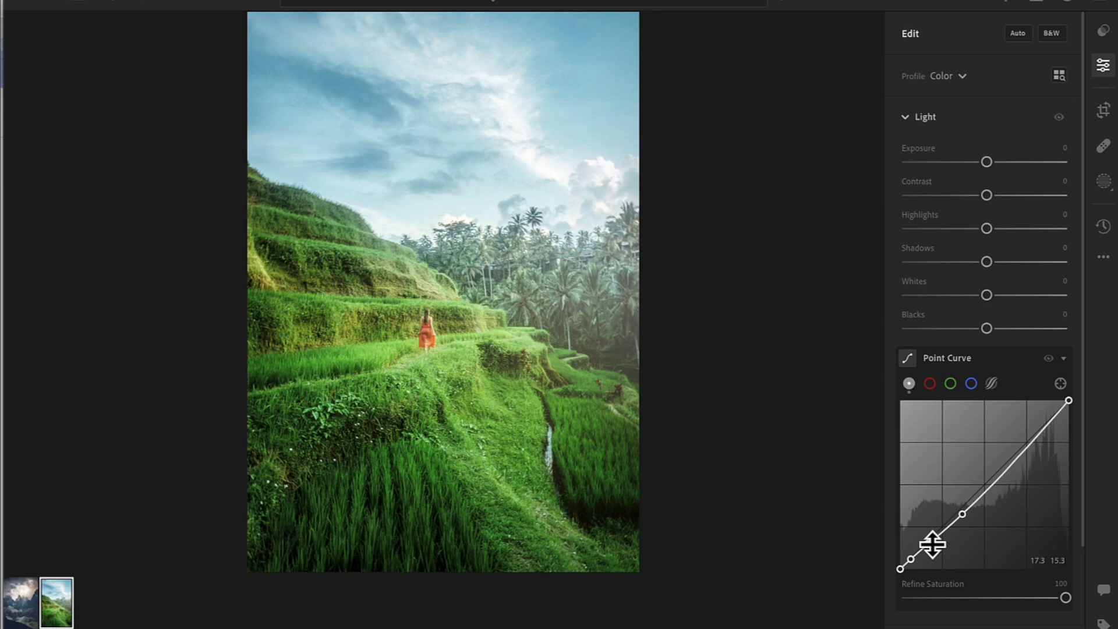
Step: Try steepening the master curve by lowering the two shadow points and raising the lower-midtone point, and remove the added points
left_click_drag(911, 561, 933, 549)
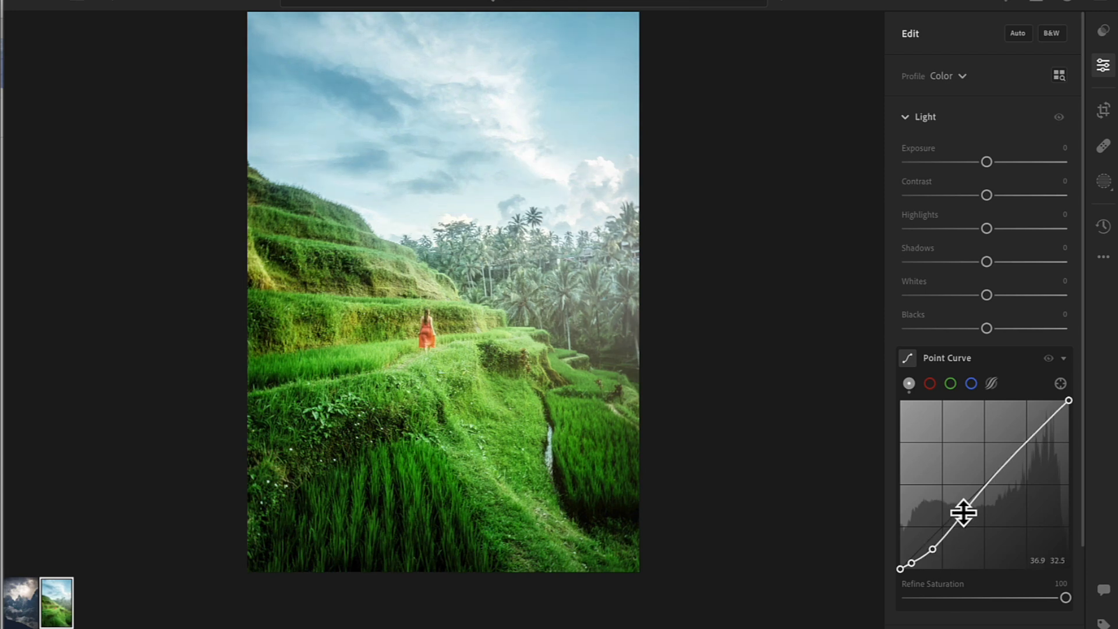
left_click_drag(963, 515, 960, 514)
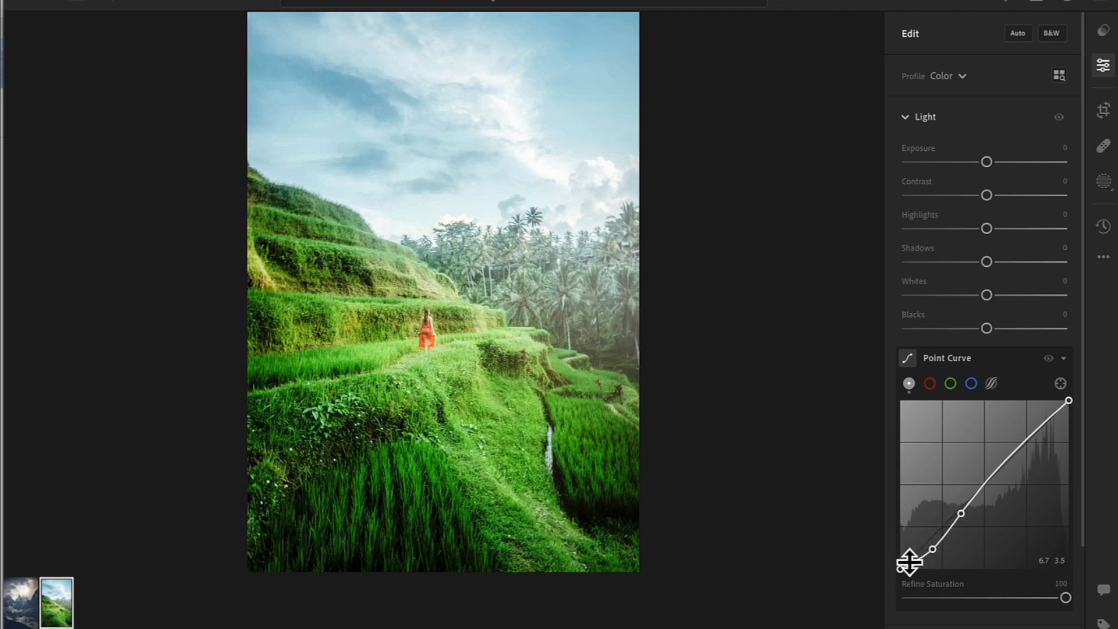
left_click_drag(911, 563, 910, 557)
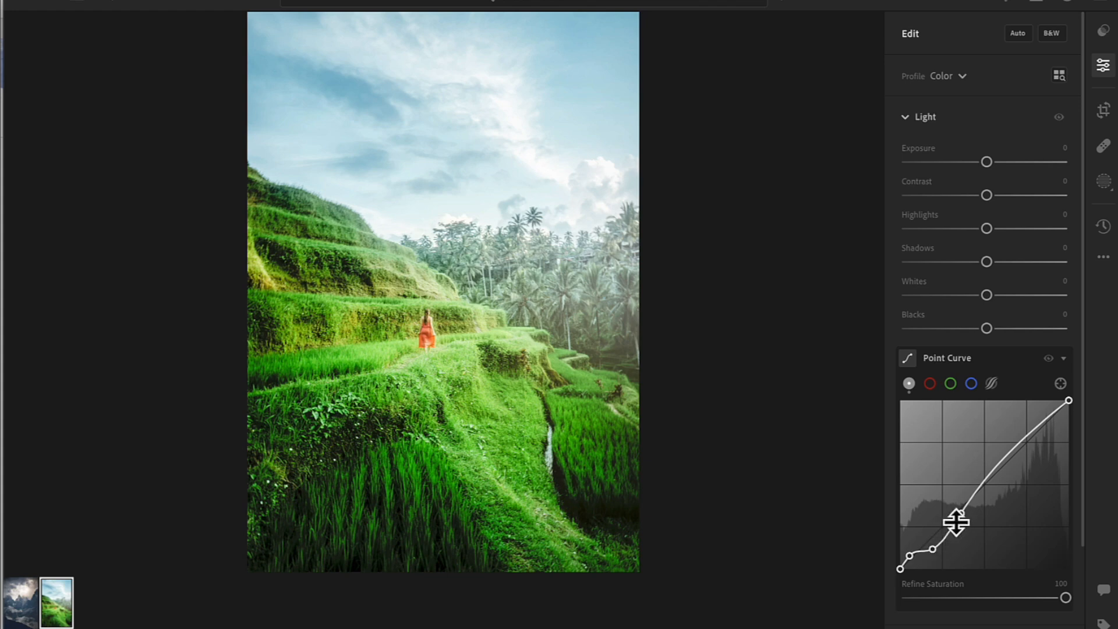
left_click_drag(962, 515, 963, 508)
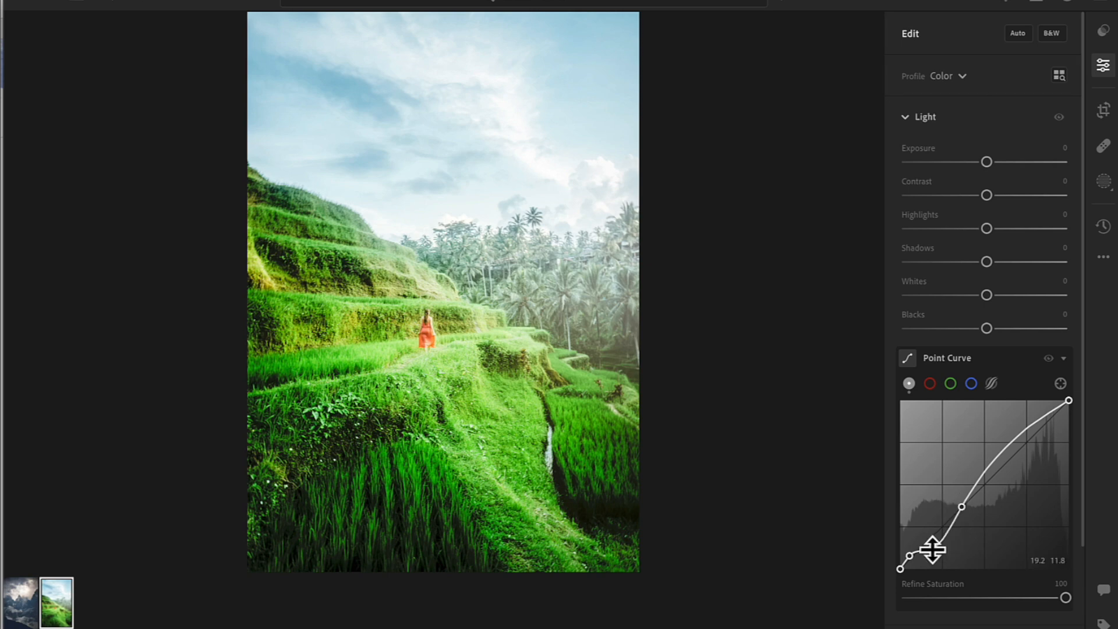
left_click_drag(933, 550, 934, 551)
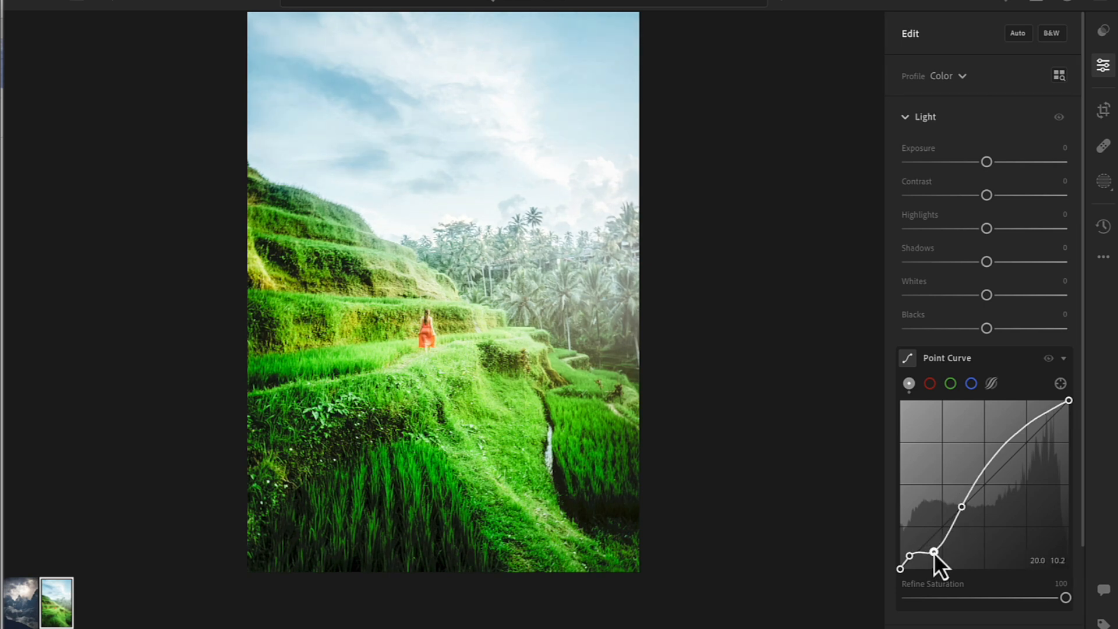
left_click_drag(909, 556, 913, 562)
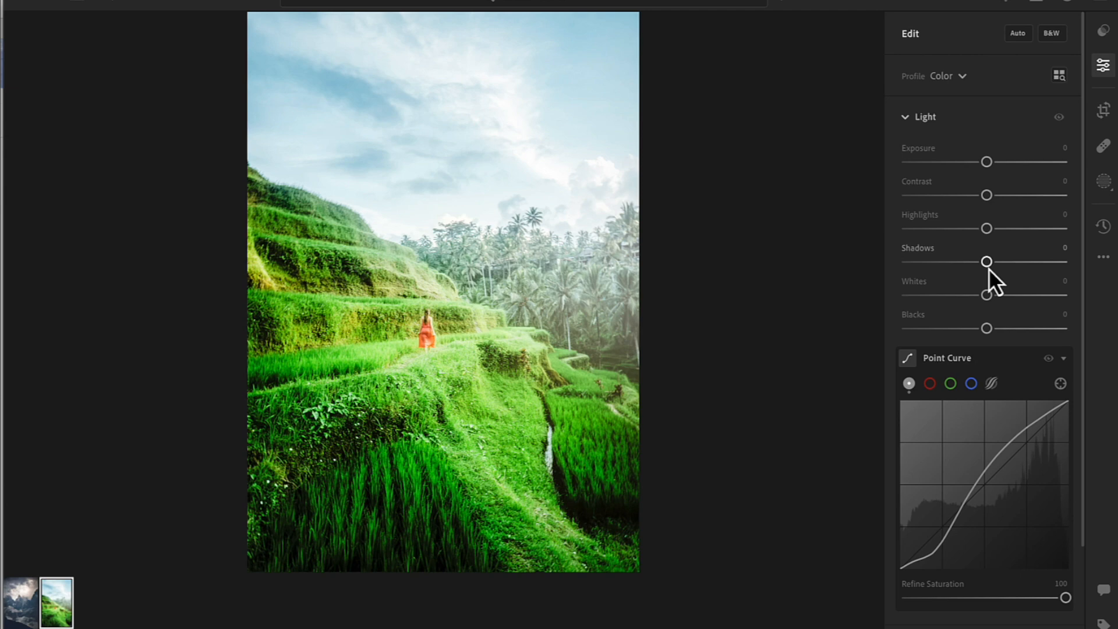
double_click(963, 507)
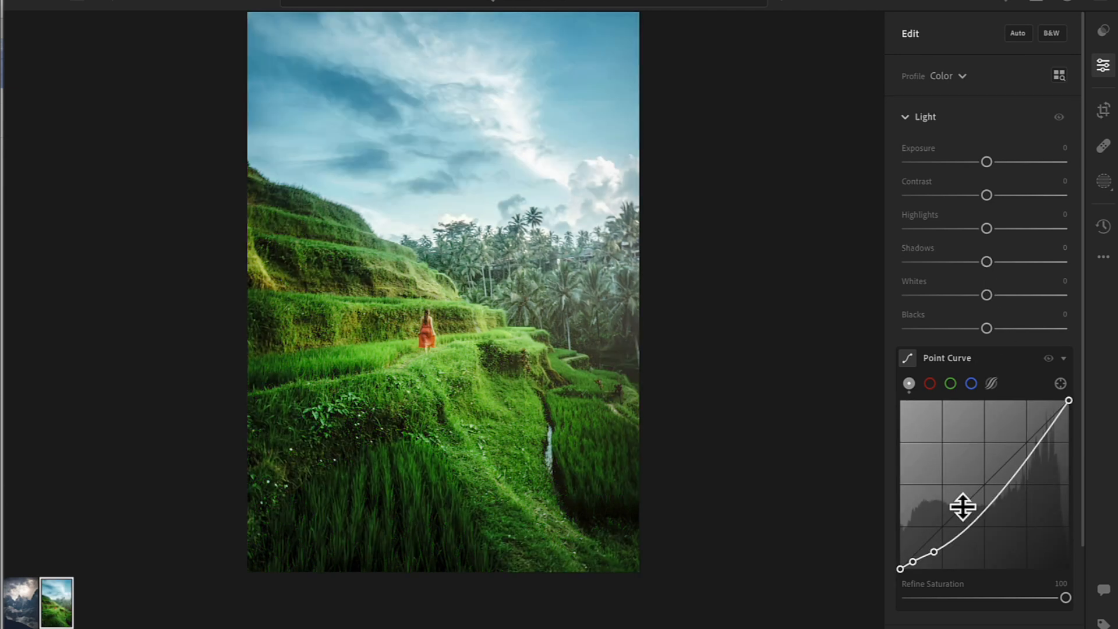
double_click(914, 561)
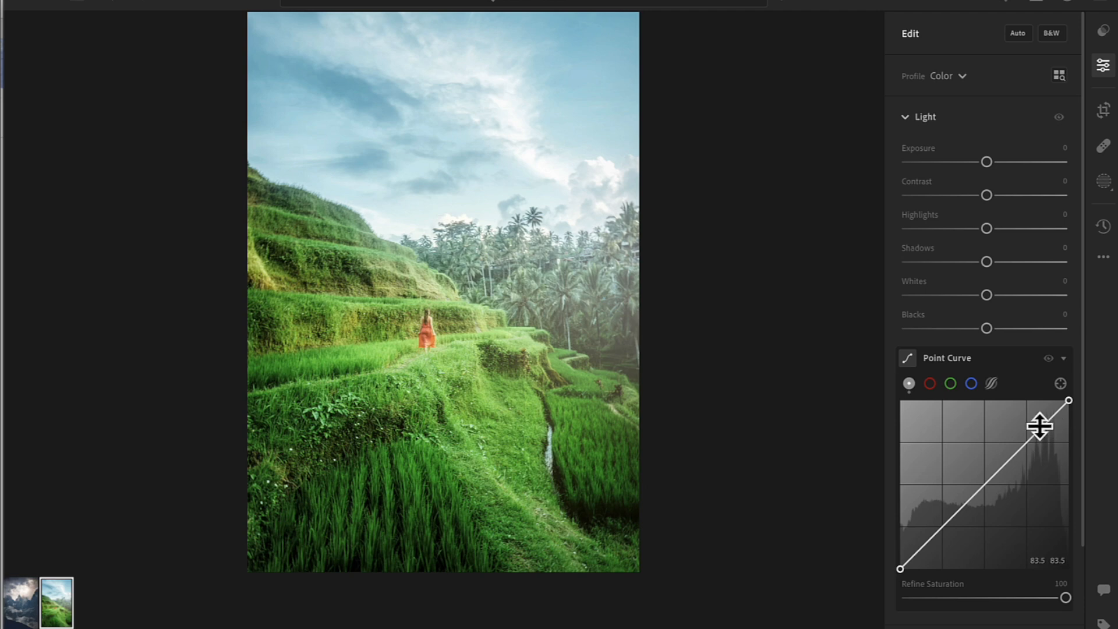
Step: Try a master-curve highlight point at about 85.1, 78.4 and 83.9, 90.6 and a shadow point at about 17.3, 23.1, removing each
left_click_drag(1041, 430, 1044, 438)
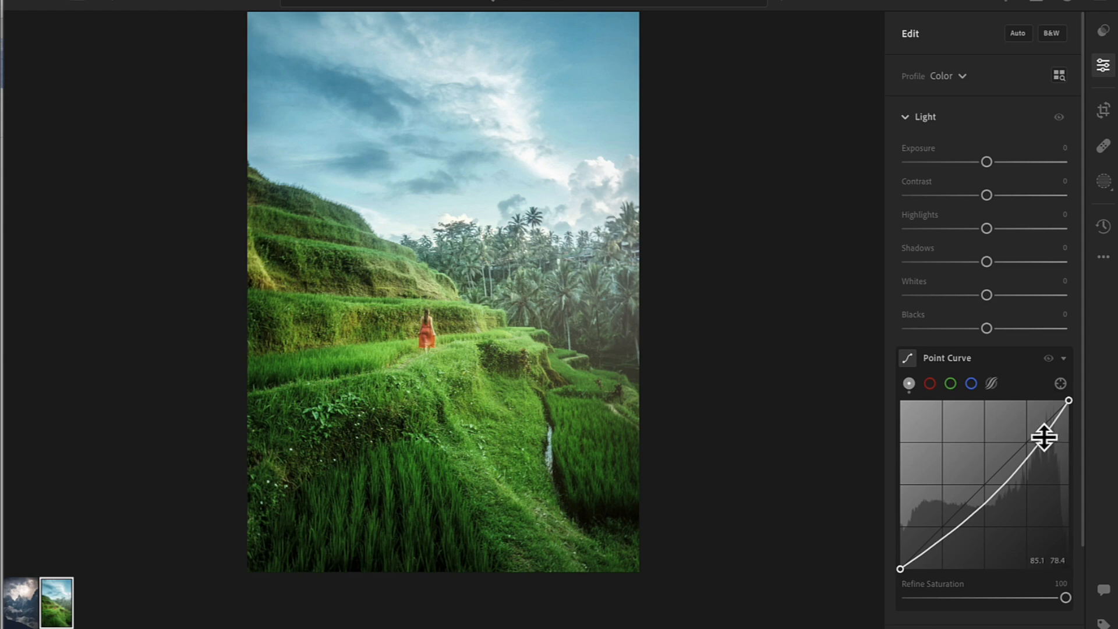
left_click_drag(1044, 438, 1042, 418)
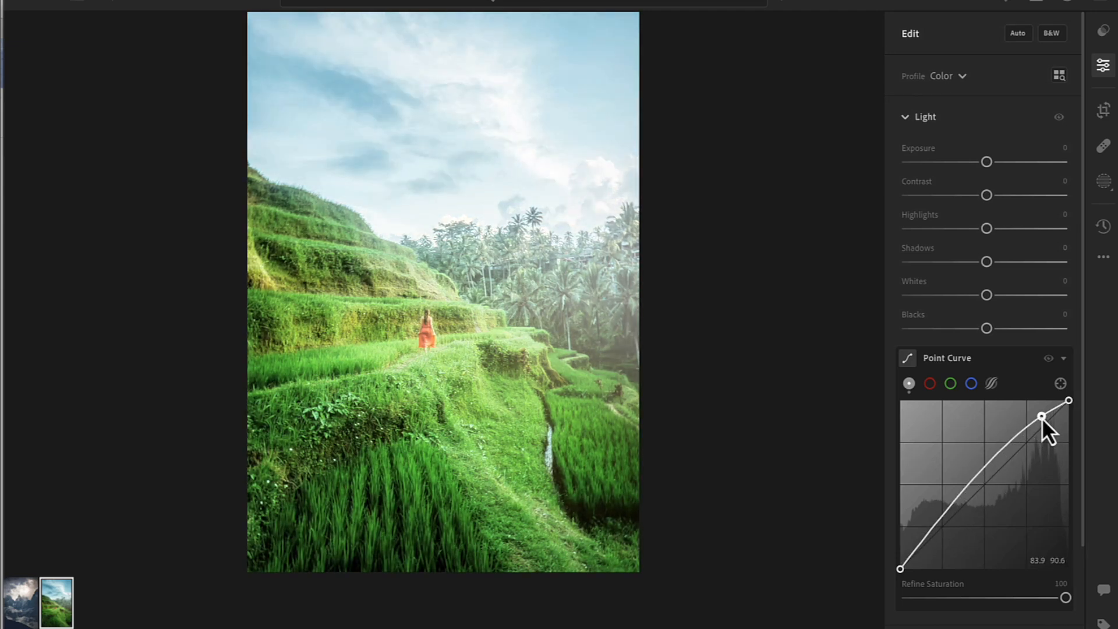
double_click(1043, 418)
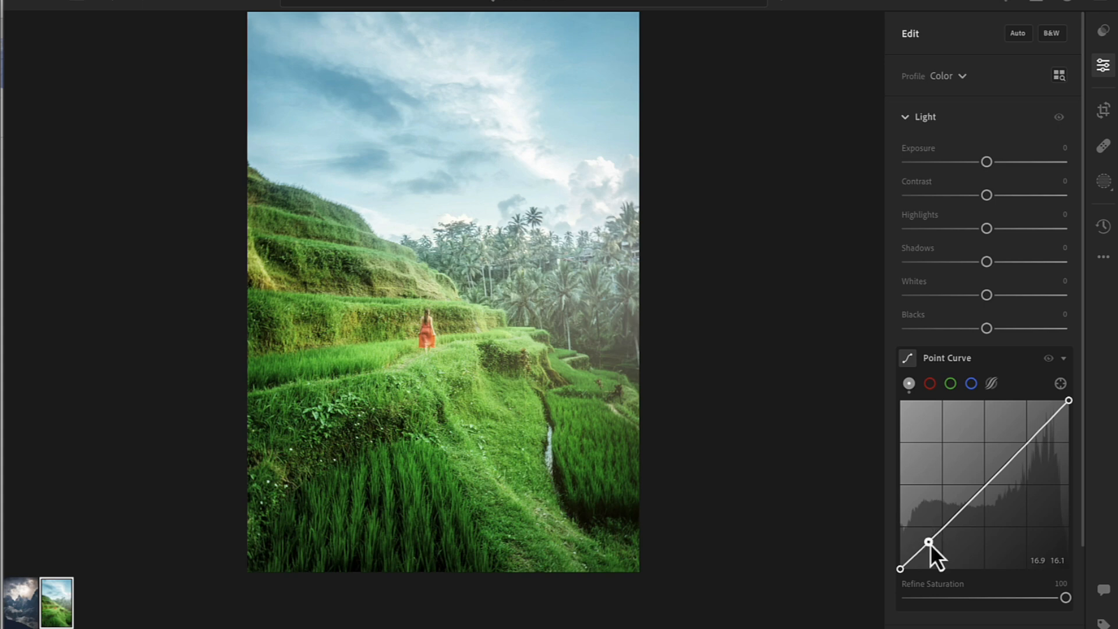
left_click_drag(930, 543, 929, 530)
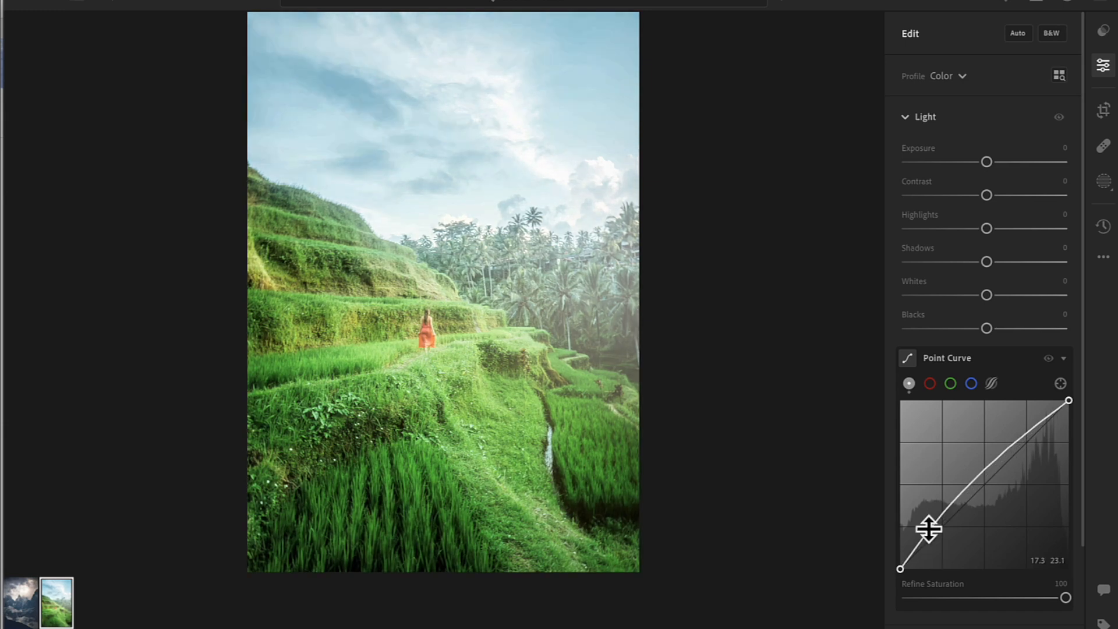
double_click(929, 530)
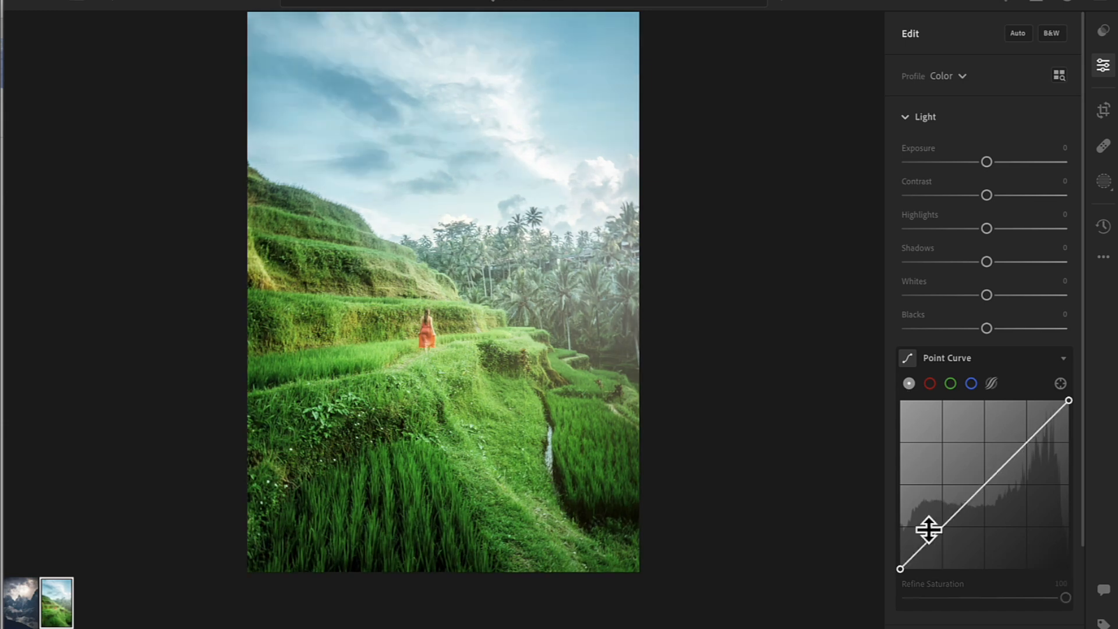
Step: Try raising a shadow point on the red channel curve to about 18.0, 24.7, lower it below the diagonal, and remove it
left_click(930, 385)
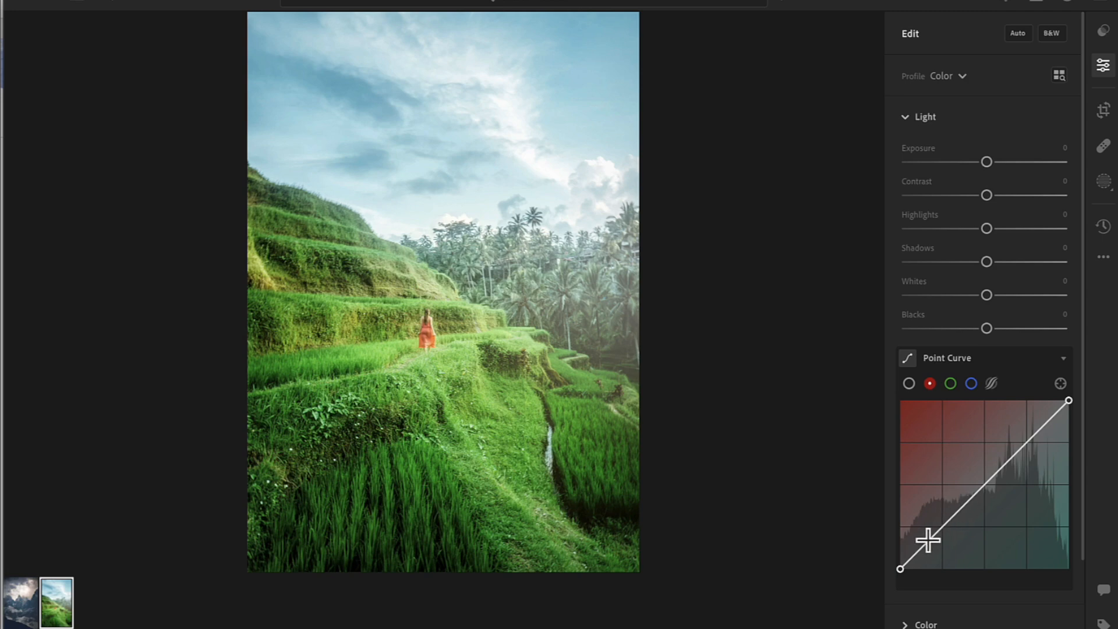
left_click_drag(930, 540, 931, 529)
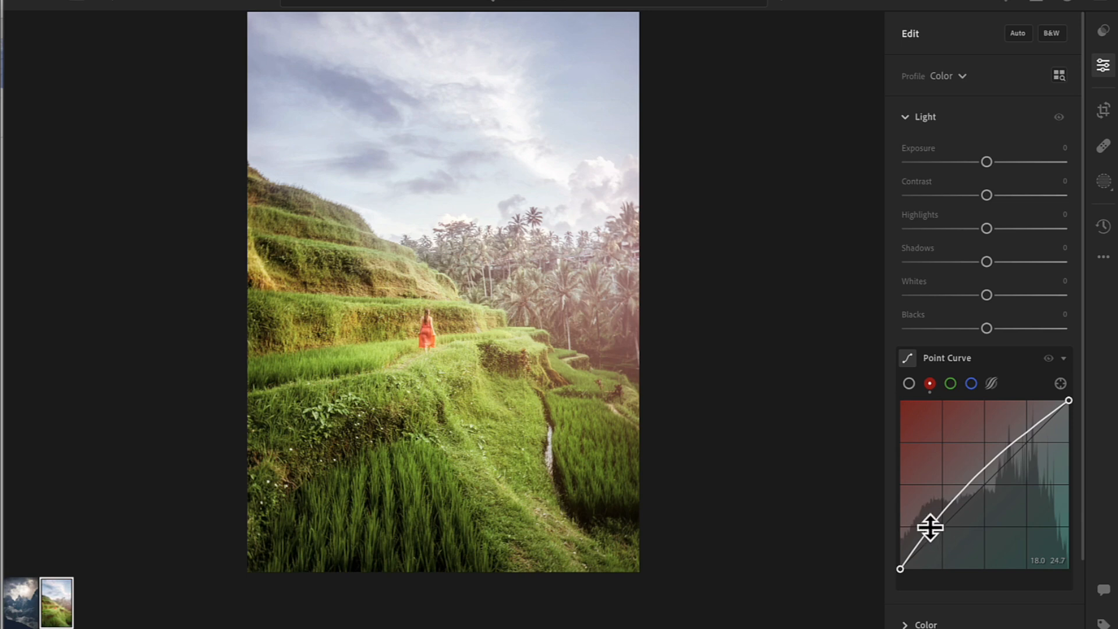
left_click_drag(932, 529, 939, 548)
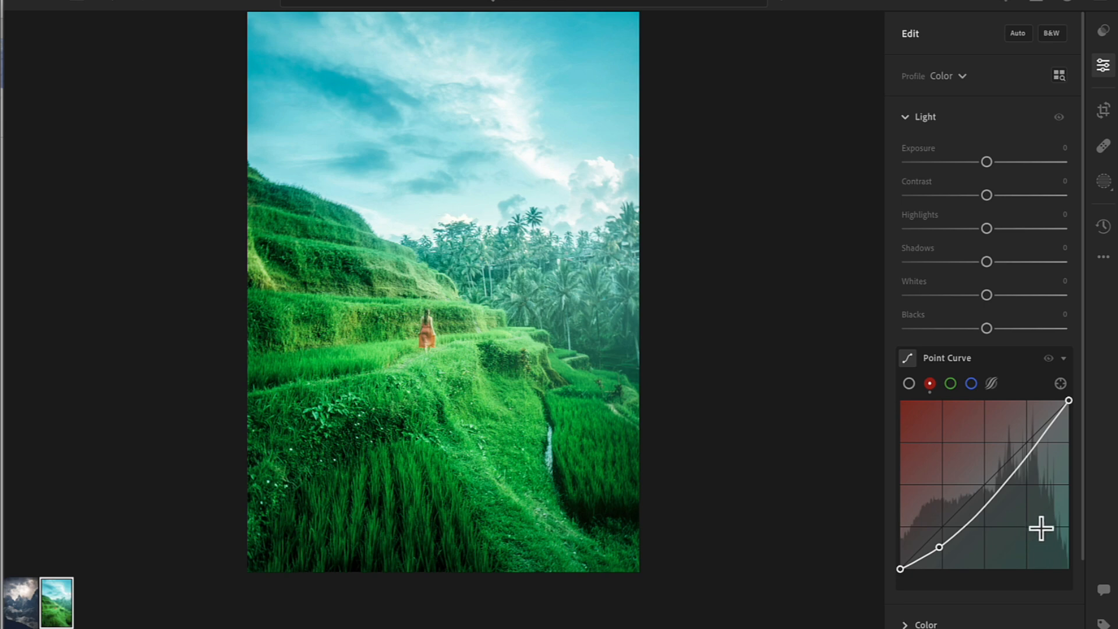
double_click(938, 547)
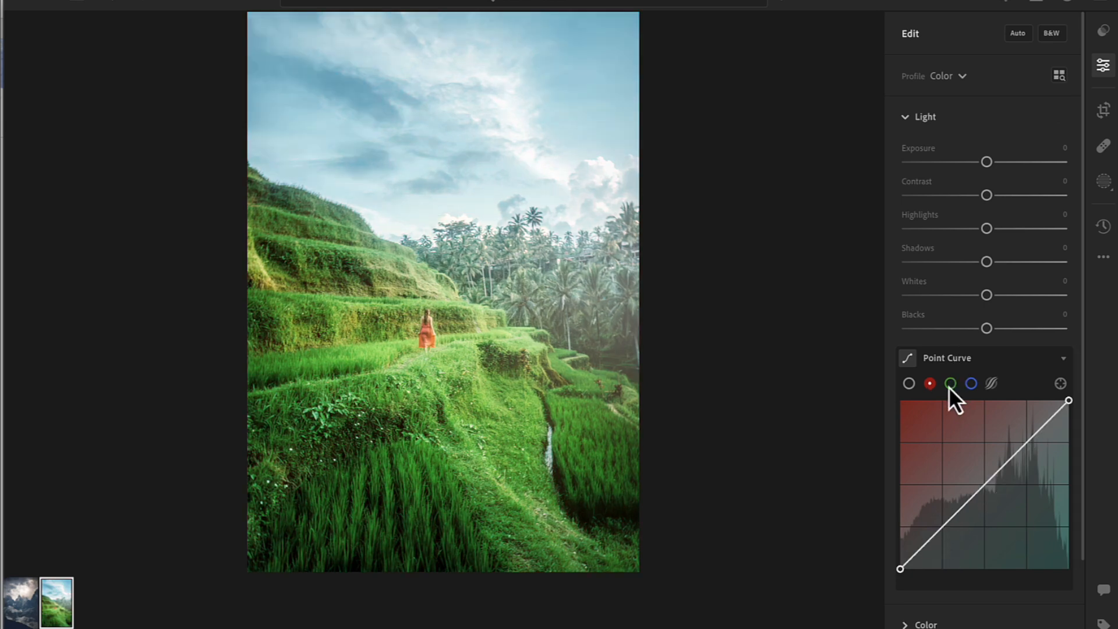
Step: Try lowering a highlight point on the red channel curve to about 81.6, 75.3, and remove it
left_click(1032, 437)
left_click_drag(1031, 430, 1036, 442)
double_click(1036, 443)
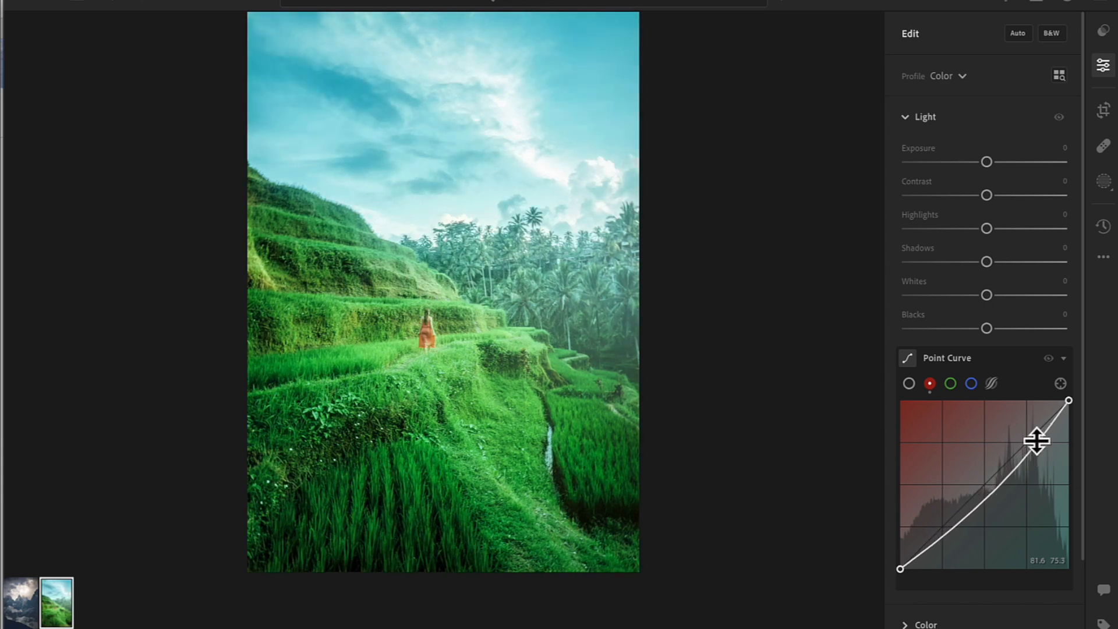
Step: Add a midtone point to the green channel curve and lower it to about 56.1, 45.1
left_click(951, 386)
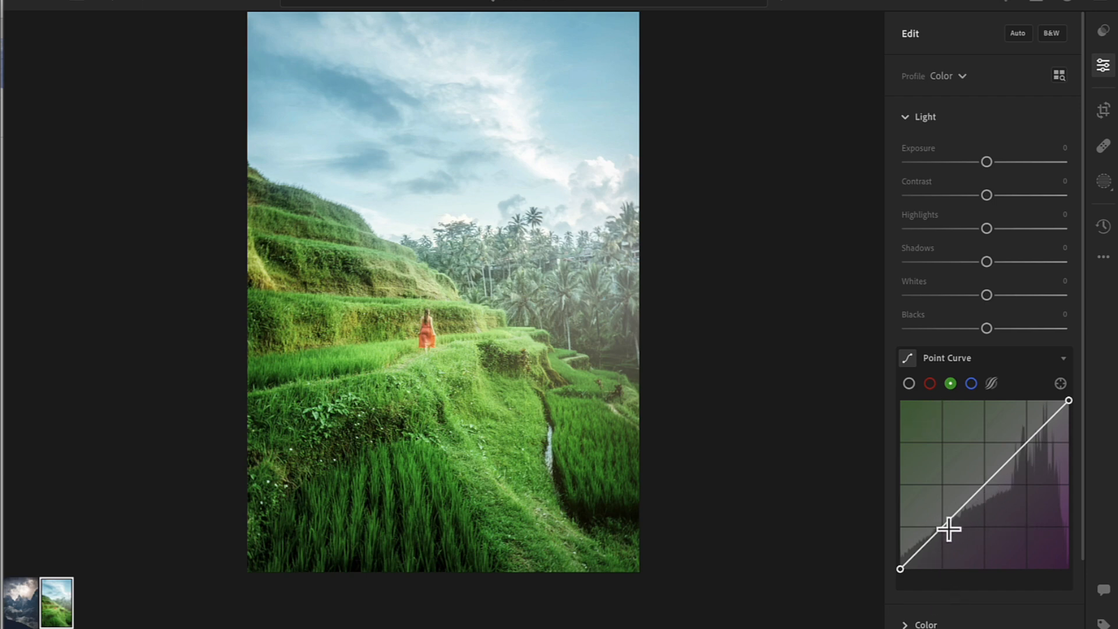
left_click(984, 484)
mouse_move(984, 484)
left_mouse_down()
mouse_move(998, 507)
mouse_move(986, 484)
mouse_move(995, 495)
left_mouse_up()
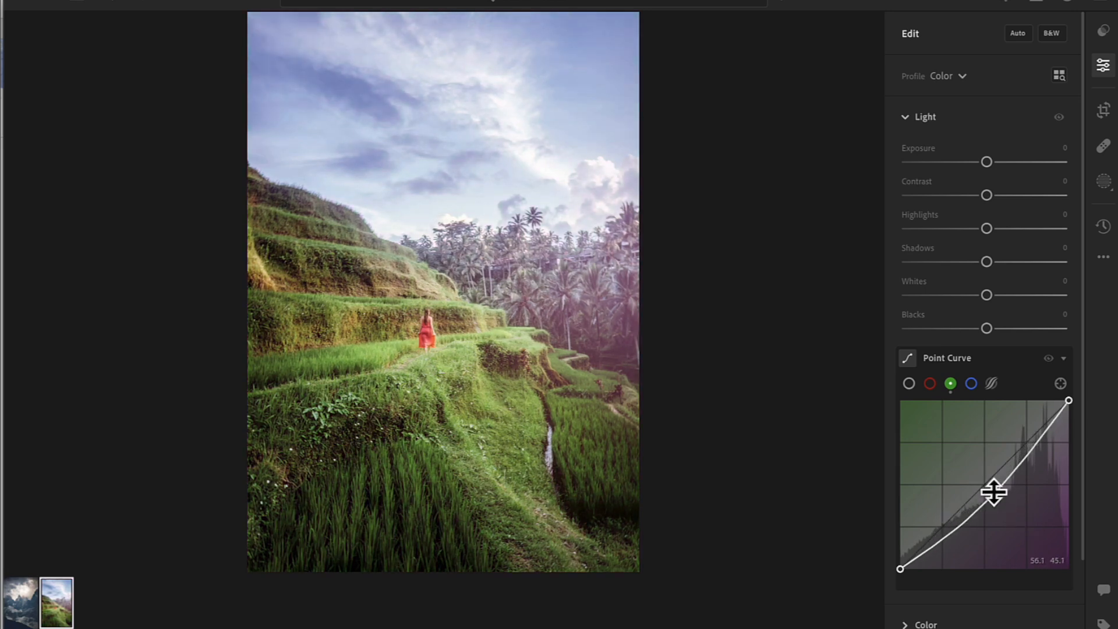
Step: Try raising the green curve's midtone point to about 45.9, 55.7 and a shadow point to about 16.1, 29.8, removing each
left_click_drag(995, 495, 978, 477)
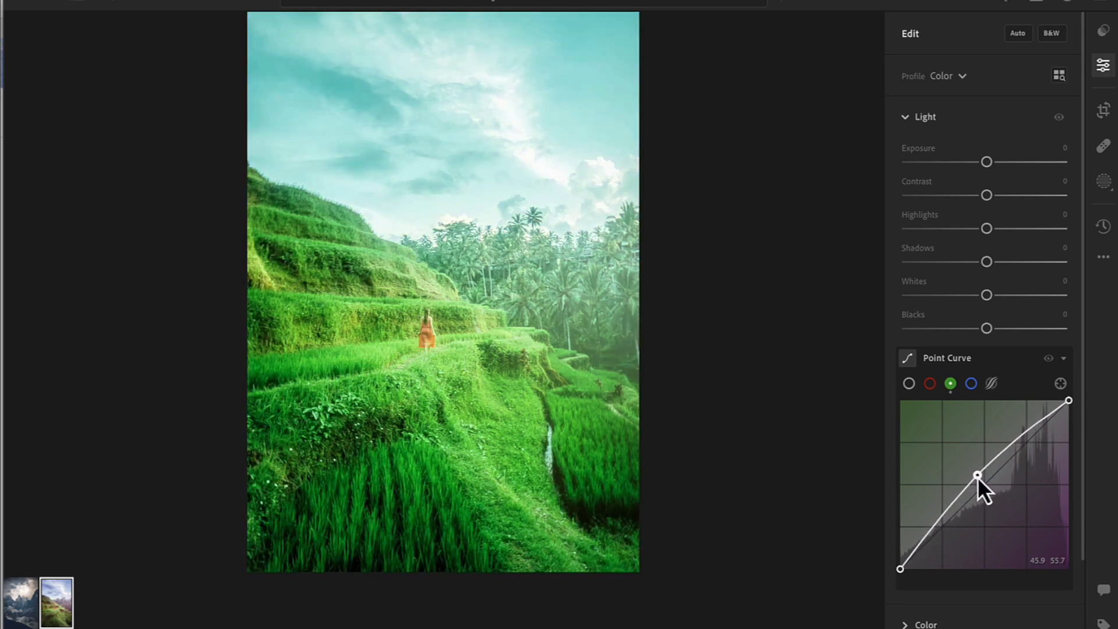
double_click(975, 473)
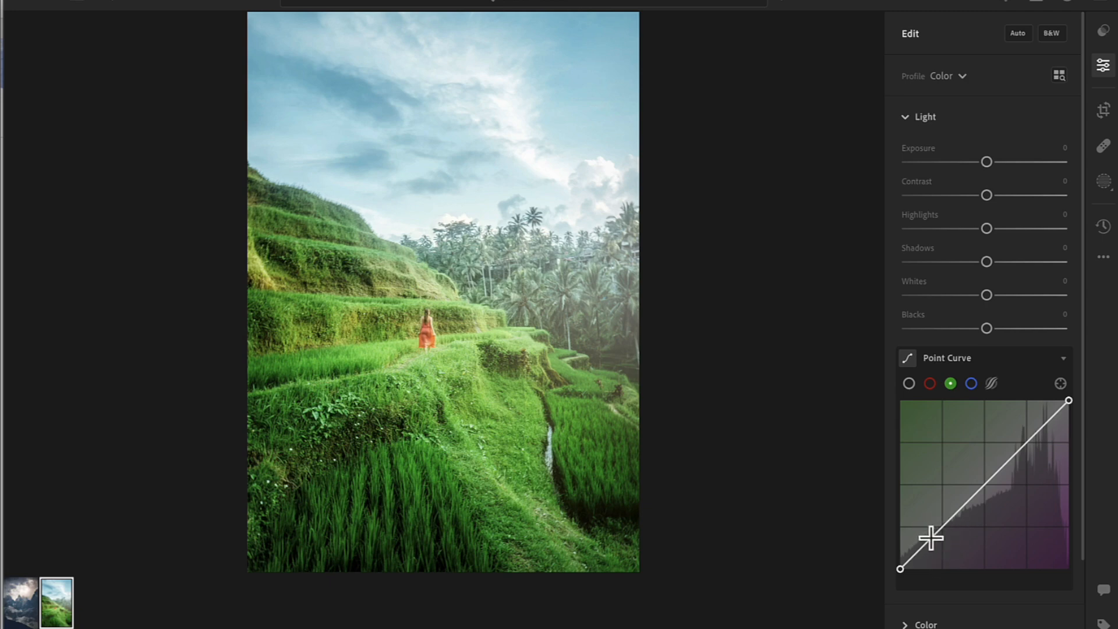
left_click(931, 537)
mouse_move(930, 537)
left_mouse_down()
mouse_move(938, 549)
mouse_move(927, 520)
left_mouse_up()
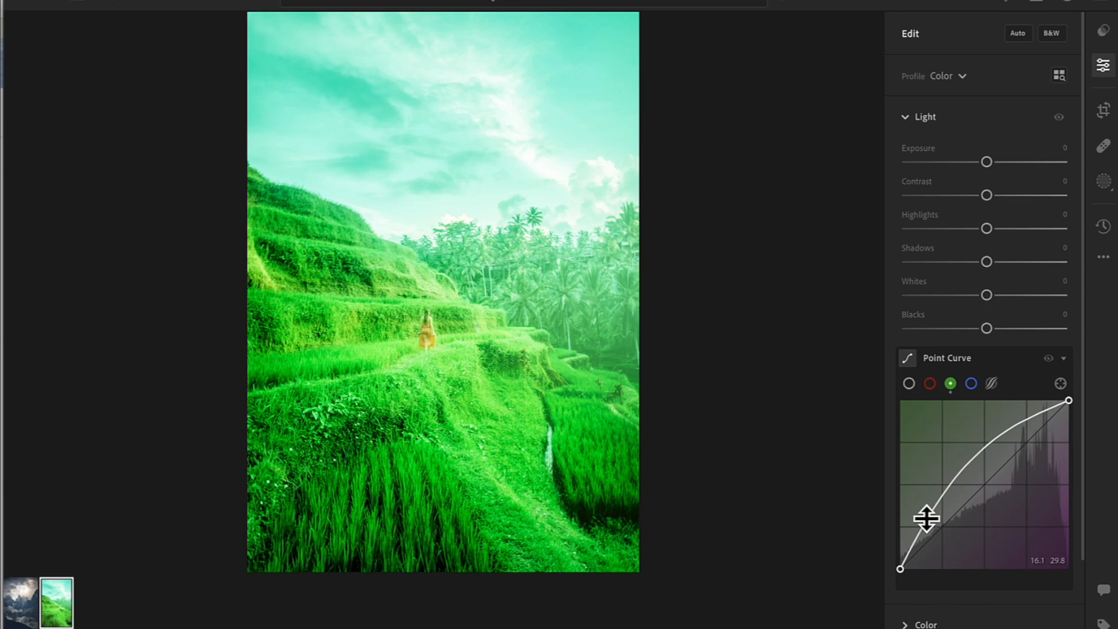
double_click(928, 520)
Step: Try raising a midtone point above the diagonal and lowering a highlight point on the blue channel curve, removing both
left_click(971, 384)
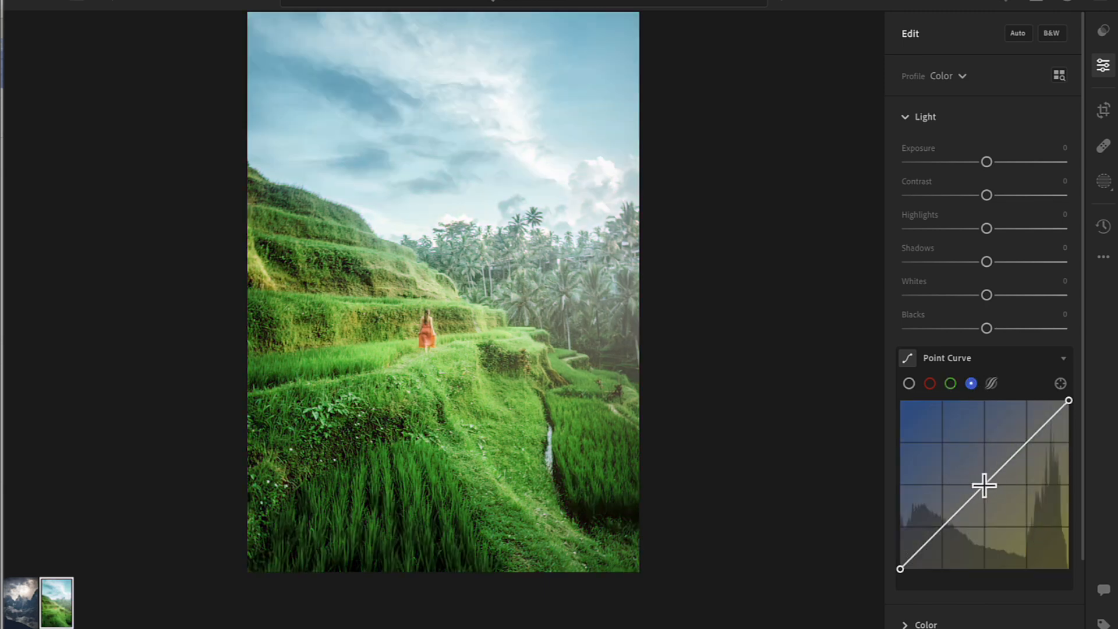
mouse_move(985, 484)
left_mouse_down()
mouse_move(951, 450)
mouse_move(1027, 529)
mouse_move(984, 483)
left_mouse_up()
left_click(1021, 449)
left_click_drag(985, 484, 1030, 468)
double_click(1029, 466)
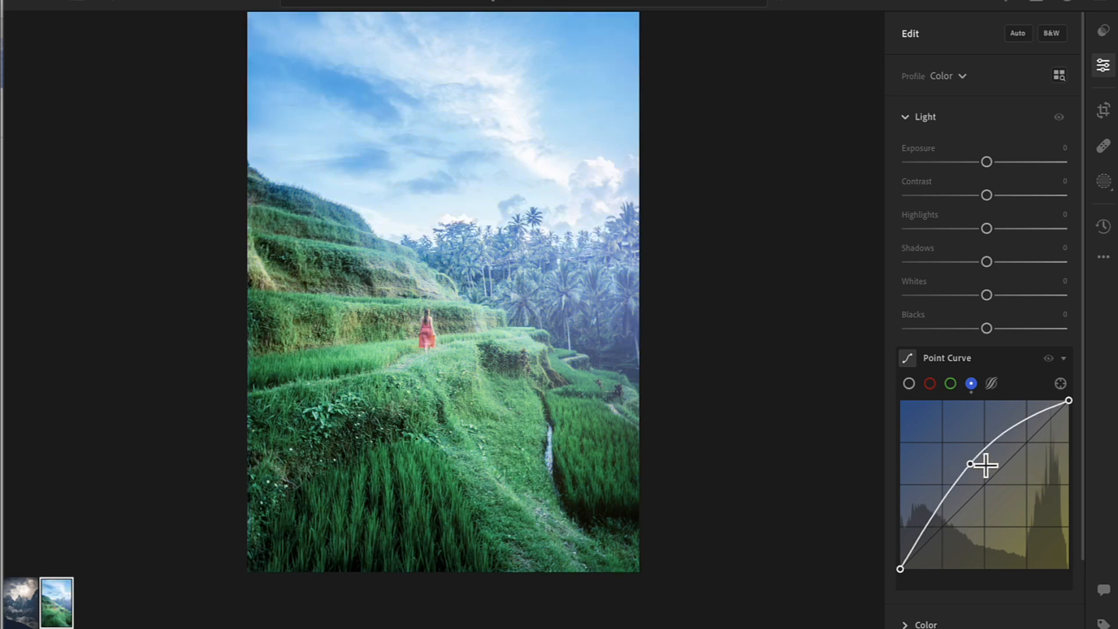
double_click(970, 465)
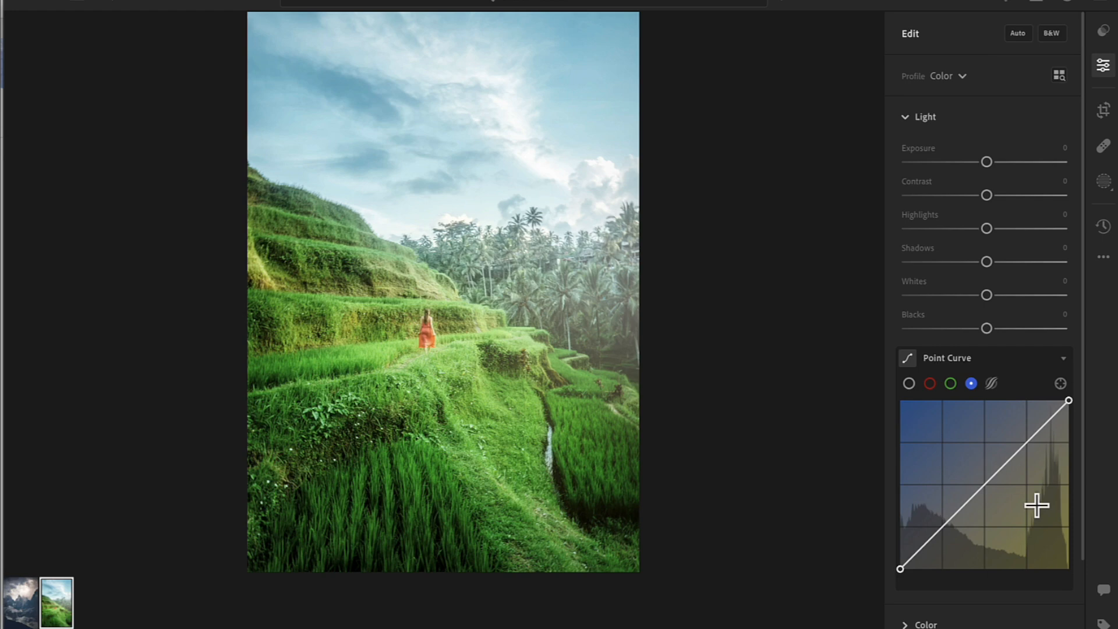
Step: Try three highlight points on the blue channel curve, the lowest at about 74.9, 71.4, and remove them all
left_click(1055, 414)
left_click(1043, 428)
left_click(1027, 448)
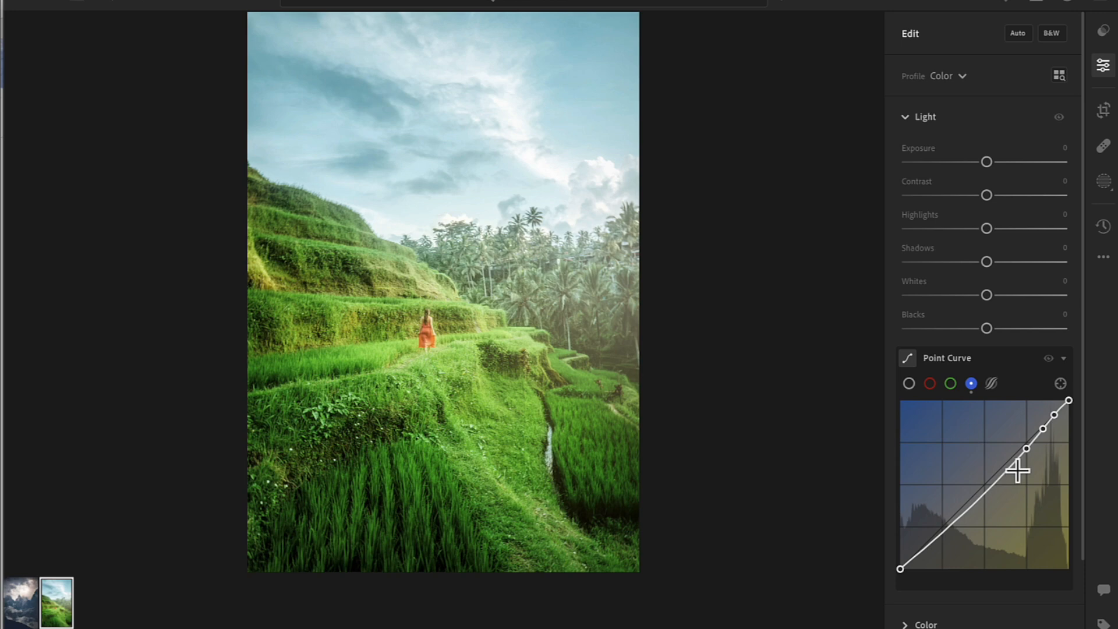
left_click(1052, 421)
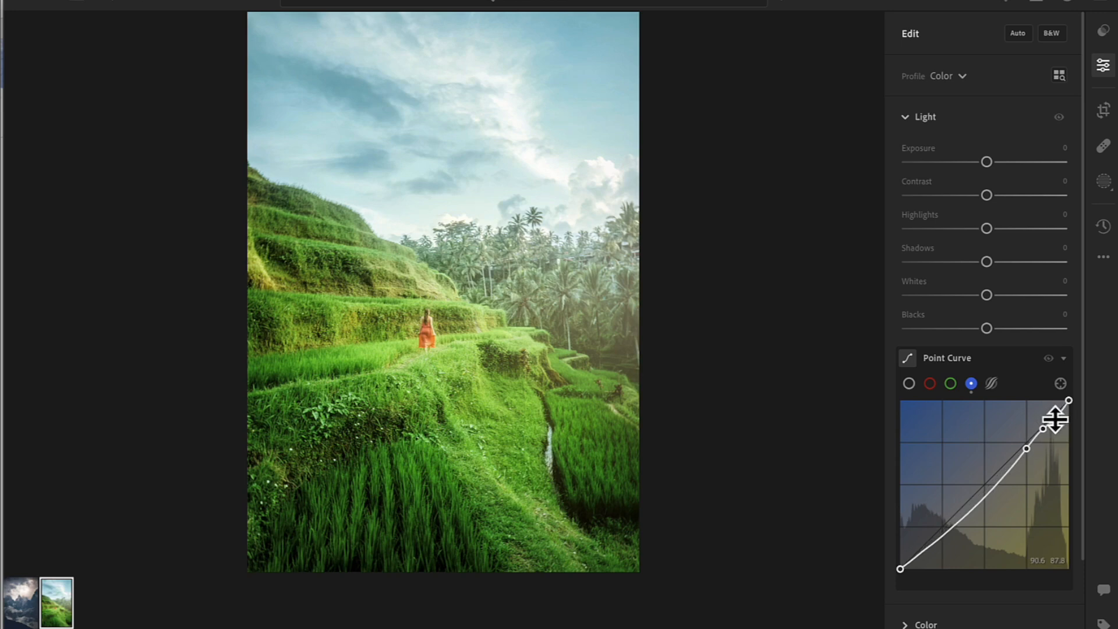
double_click(1044, 429)
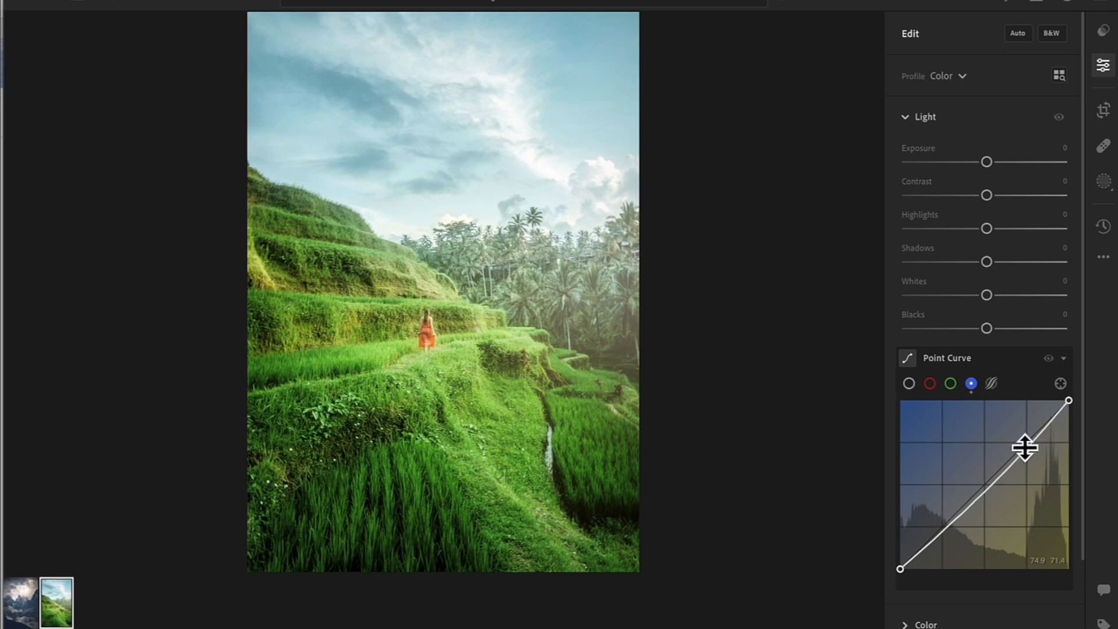
double_click(1026, 448)
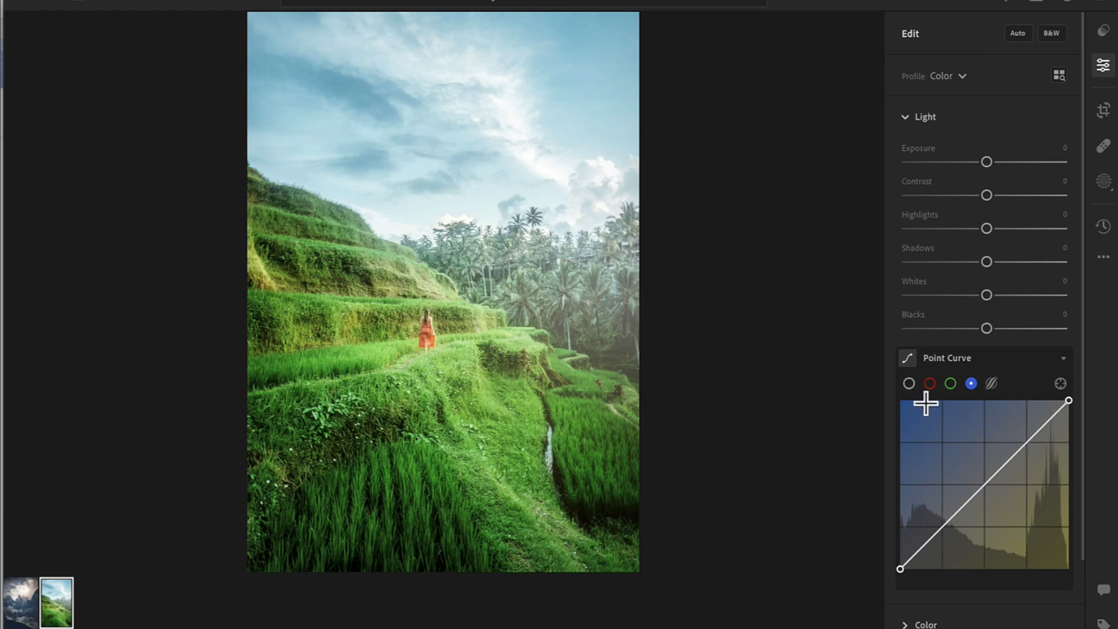
Step: Switch the point curve from the blue channel back to the master curve
left_click(911, 386)
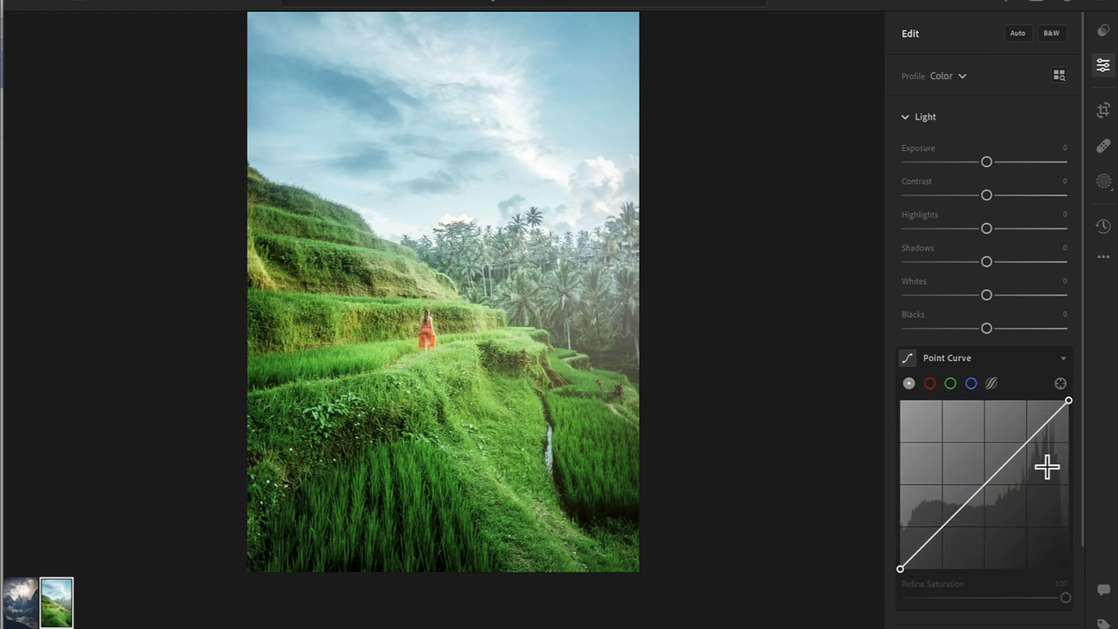
left_click(780, 2)
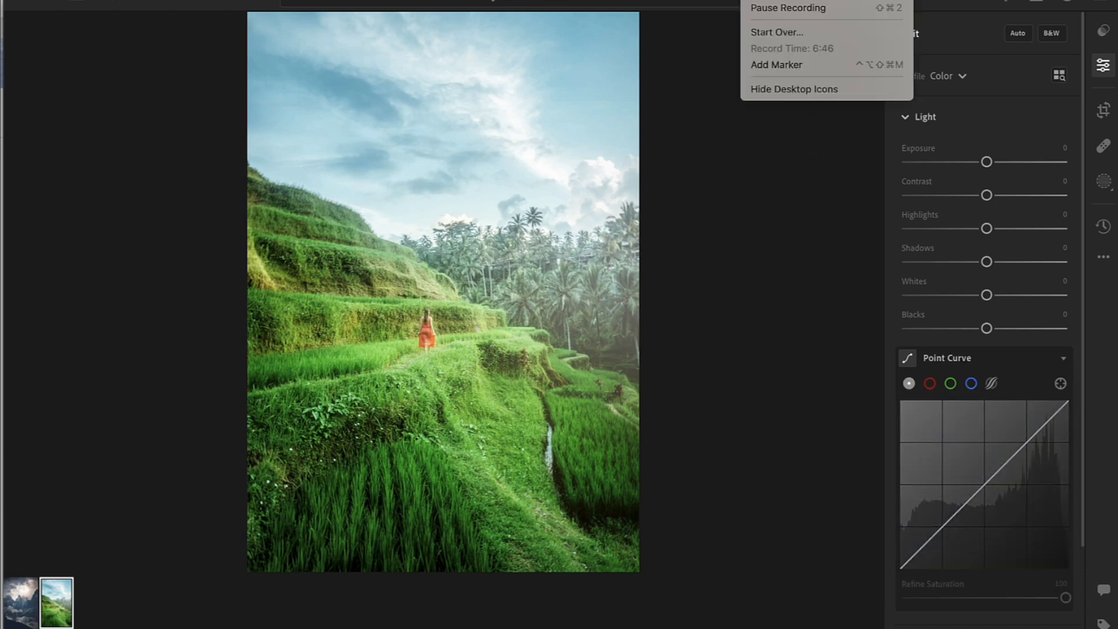